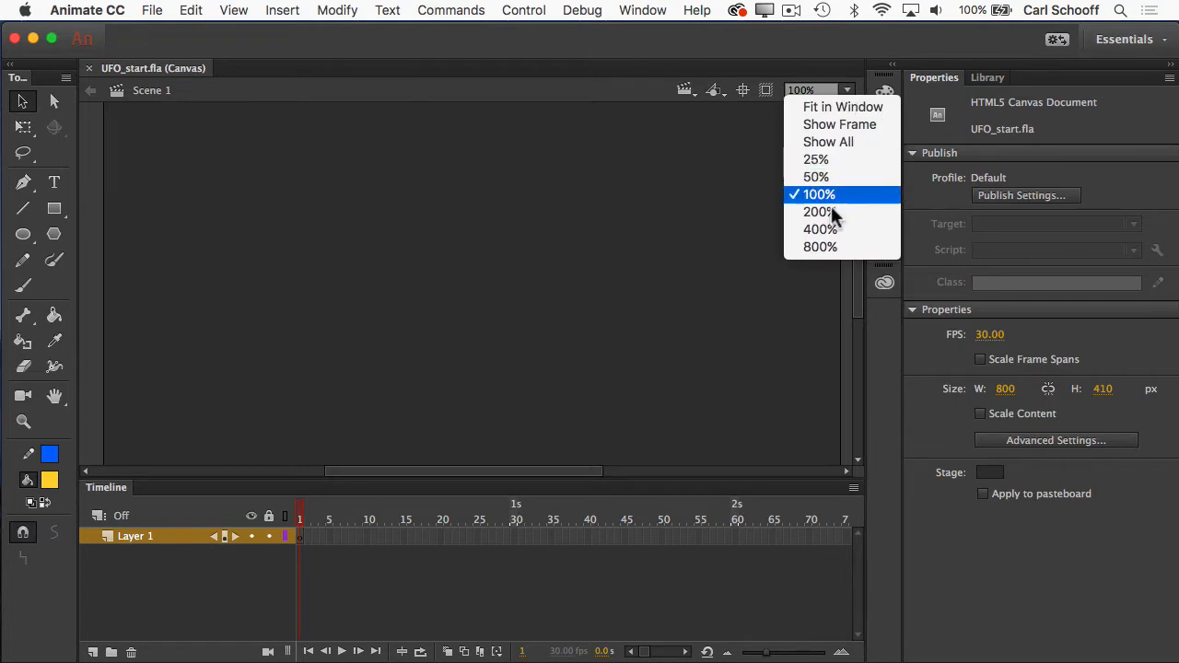
- Set the stage magnification to 75%
{"action": "left_click", "coordinate": [828, 178]}
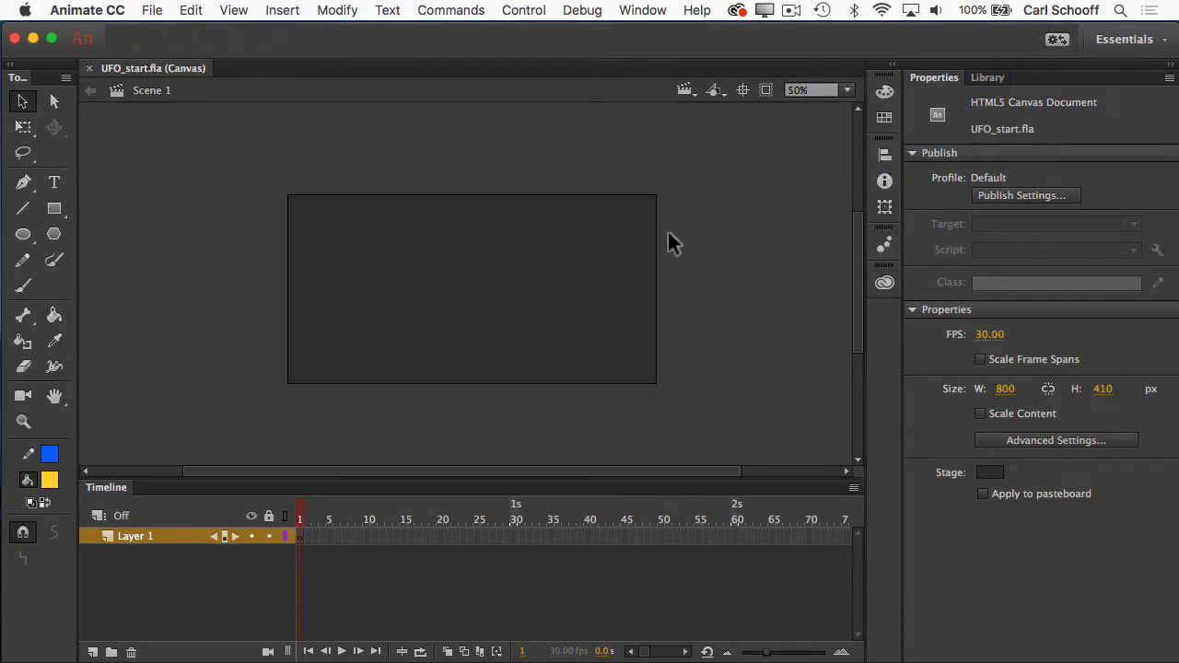
{"action": "left_click", "coordinate": [822, 90]}
{"action": "type", "text": "75"}
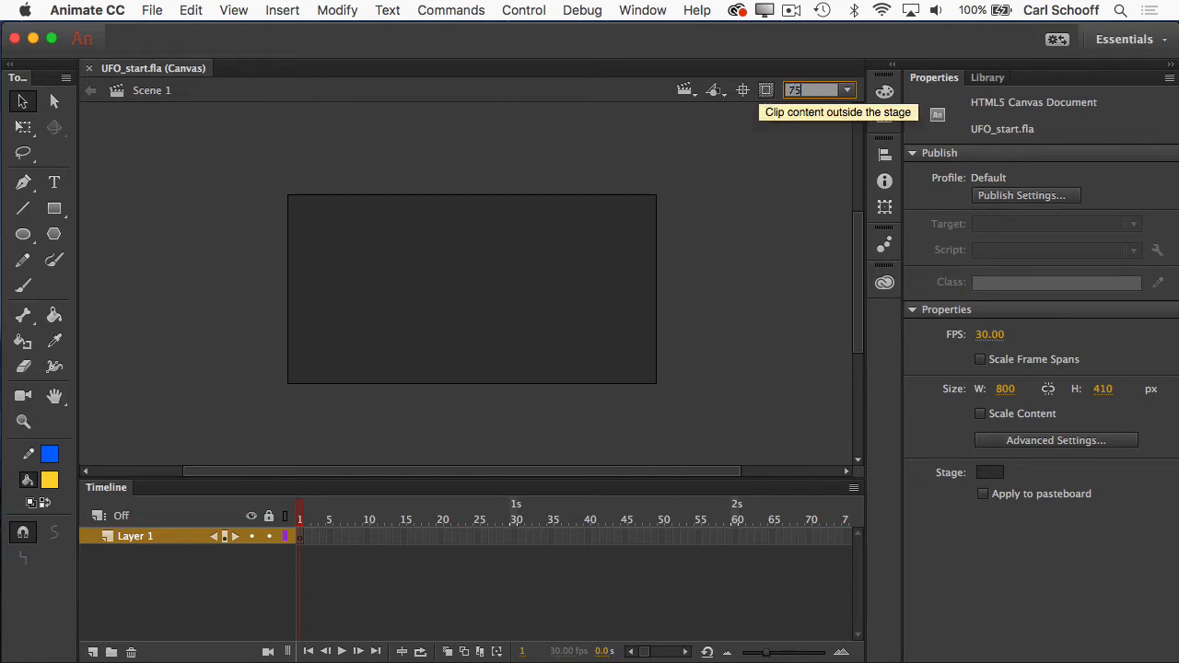
{"action": "key", "text": "Return"}
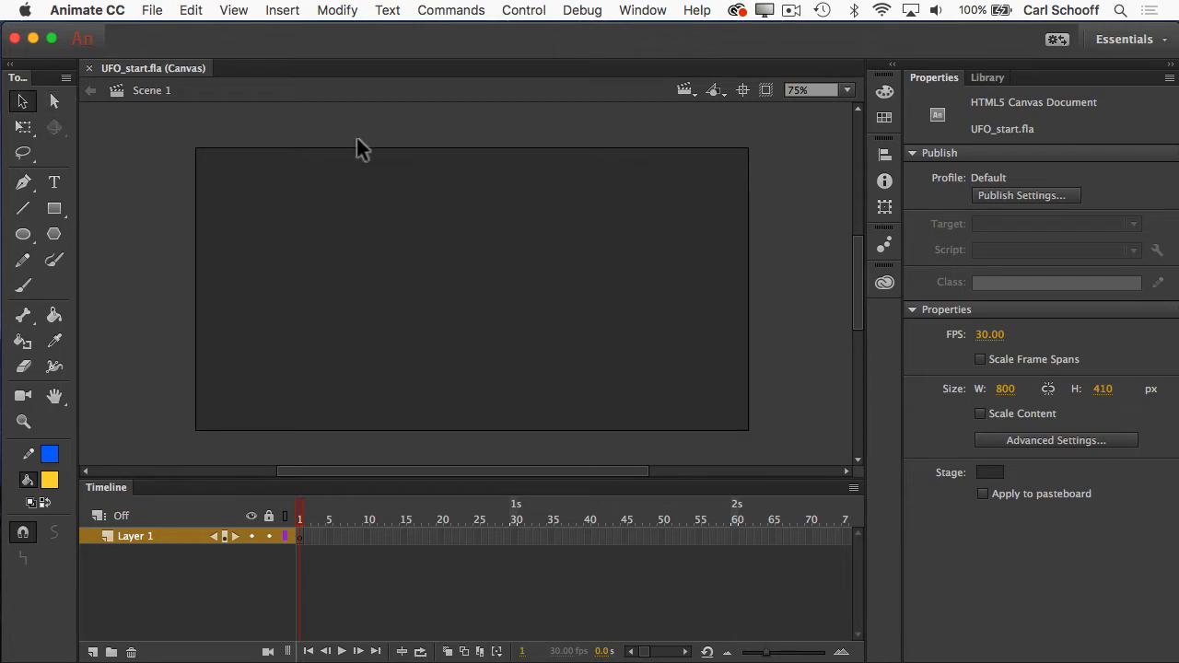
- Place an instance of the ufo symbol from the library on the stage at frame 1
{"action": "left_click", "coordinate": [988, 79]}
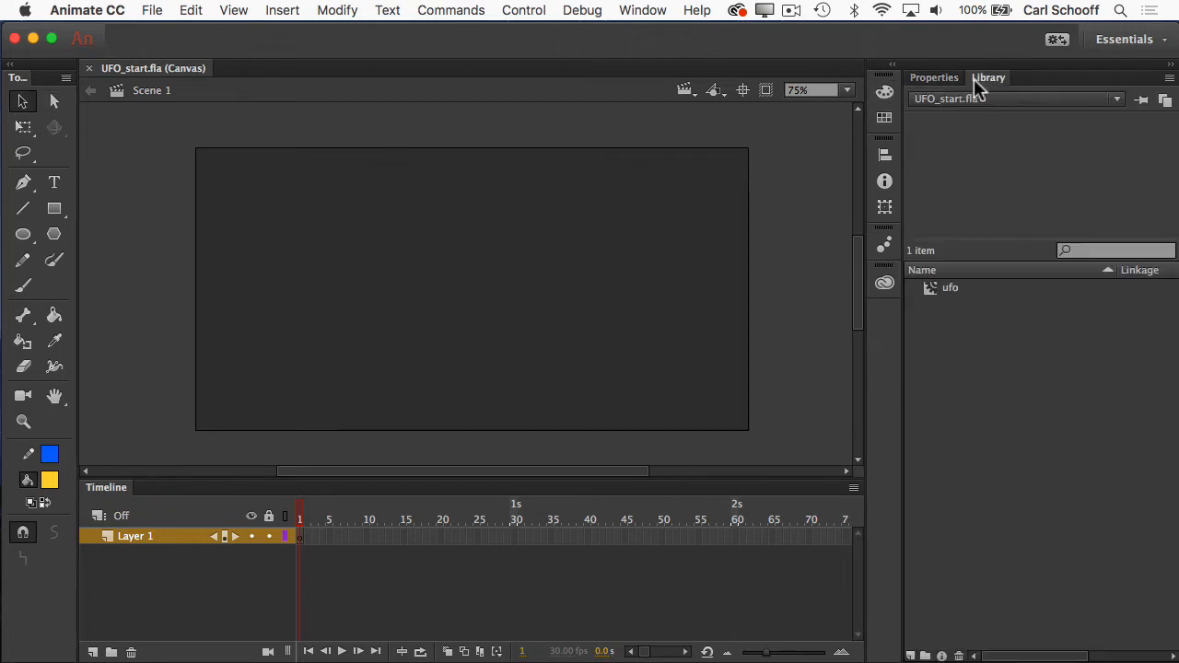
{"action": "left_click", "coordinate": [952, 289]}
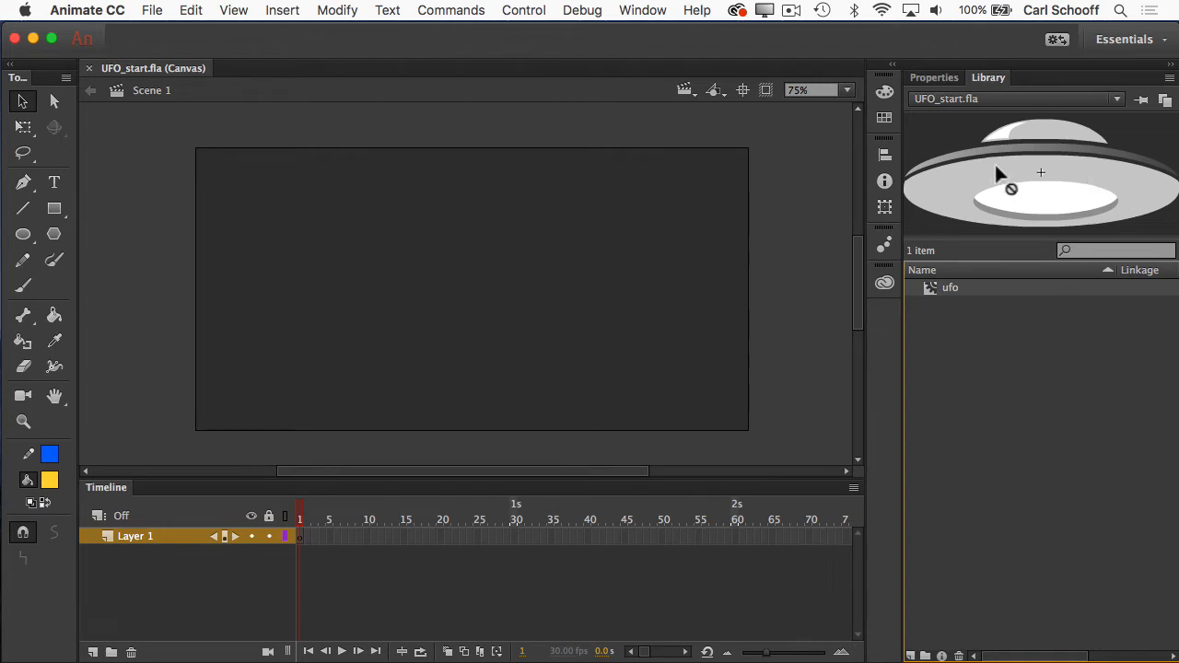
{"action": "left_click_drag", "start_coordinate": [995, 169], "coordinate": [458, 254]}
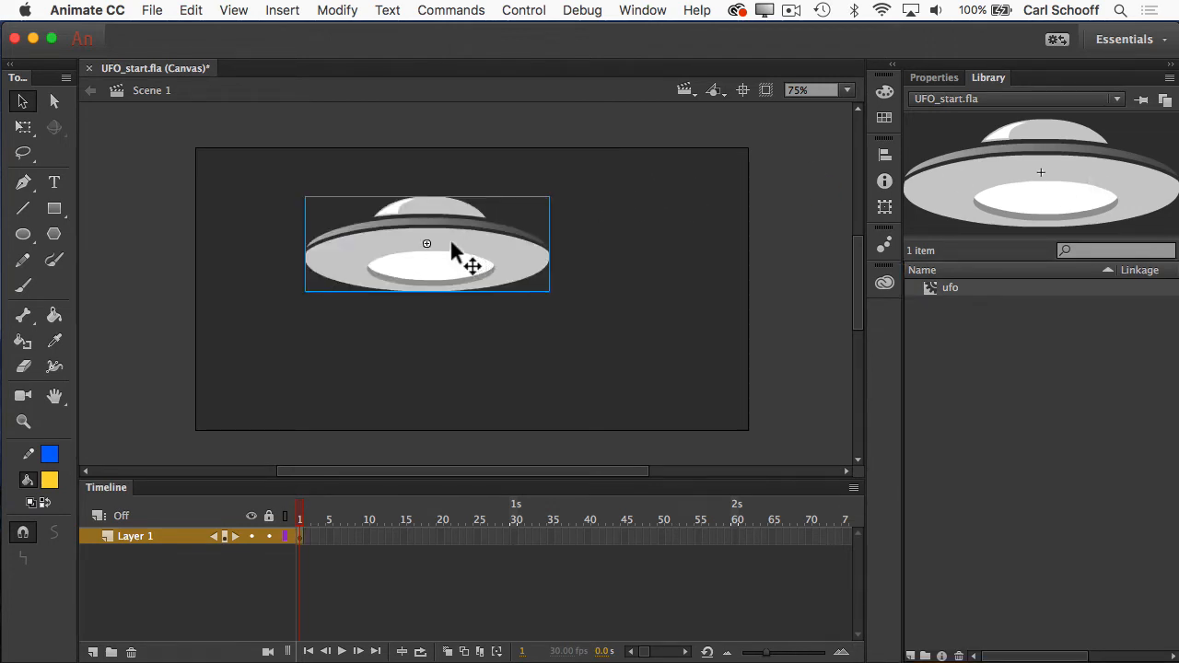
- Scale the UFO proportionally to less than half its size and position it outside the stage's upper-left edge
{"action": "left_click", "coordinate": [23, 128]}
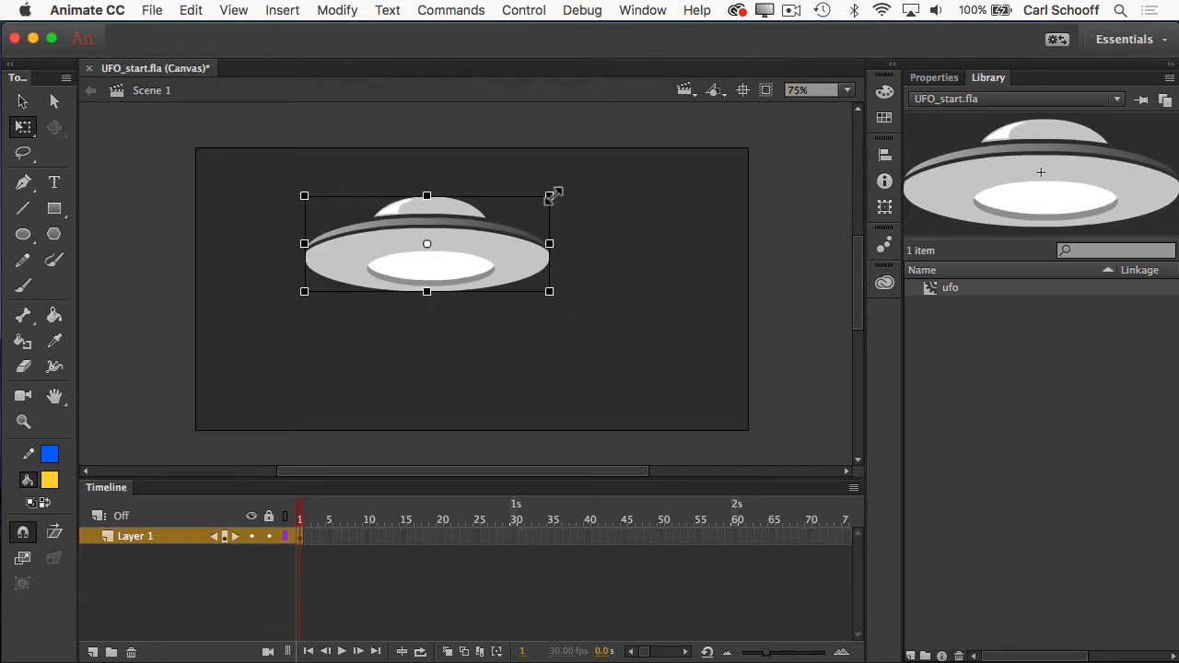
{"action": "left_click_drag", "start_coordinate": [551, 196], "coordinate": [459, 97]}
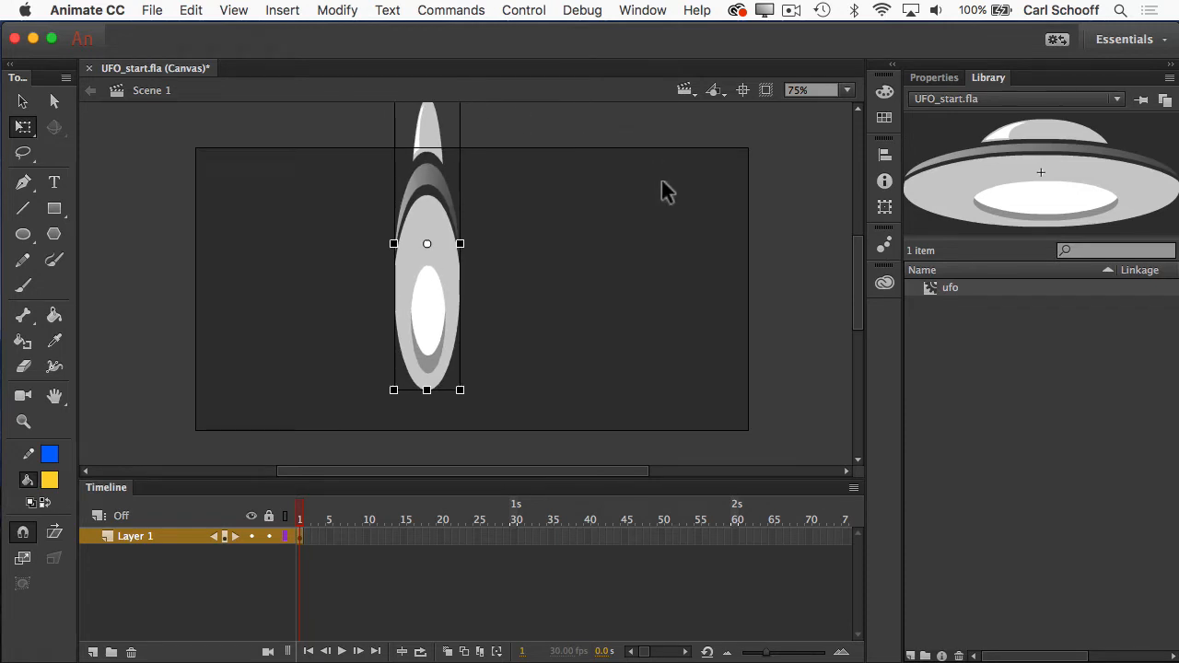
{"action": "key", "text": "super+z"}
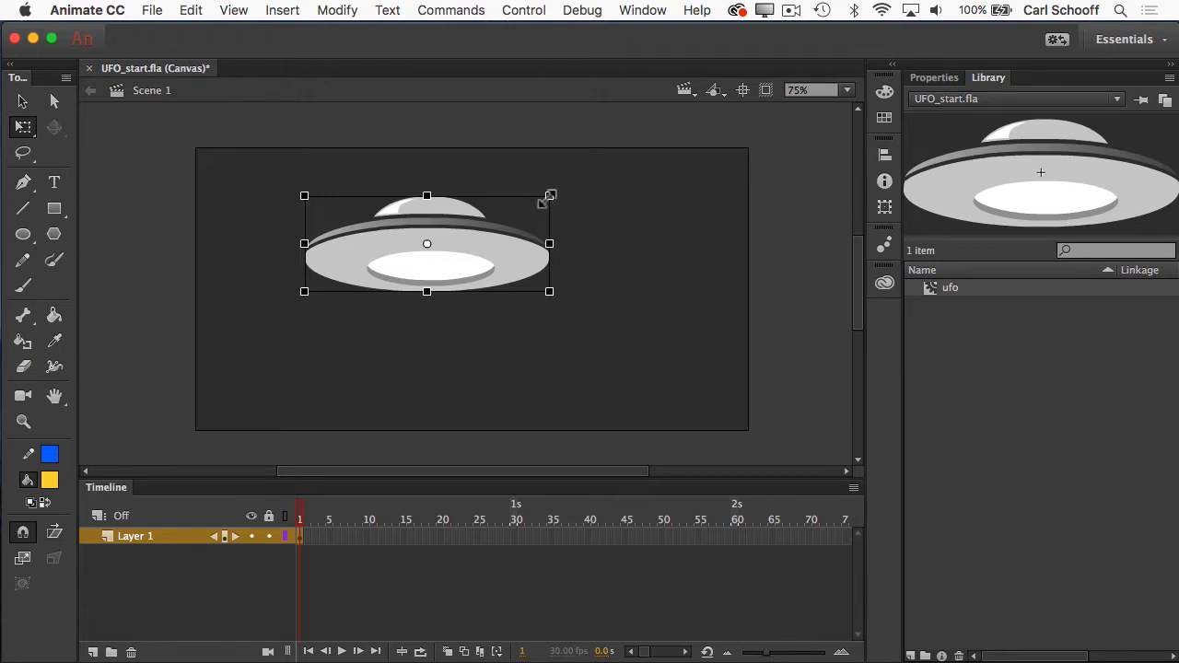
{"action": "left_click_drag", "start_coordinate": [550, 197], "coordinate": [167, 175]}
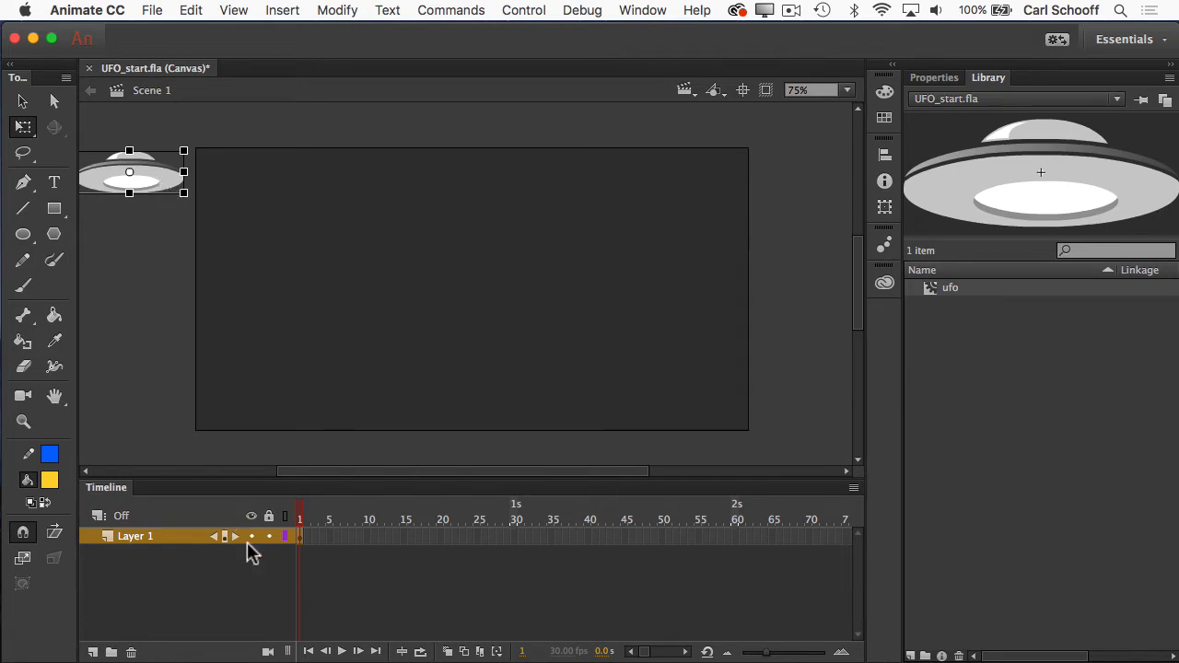
- Insert a keyframe at frame 20 of Layer 1 and move the UFO there to about the middle of the stage
{"action": "left_click", "coordinate": [441, 536]}
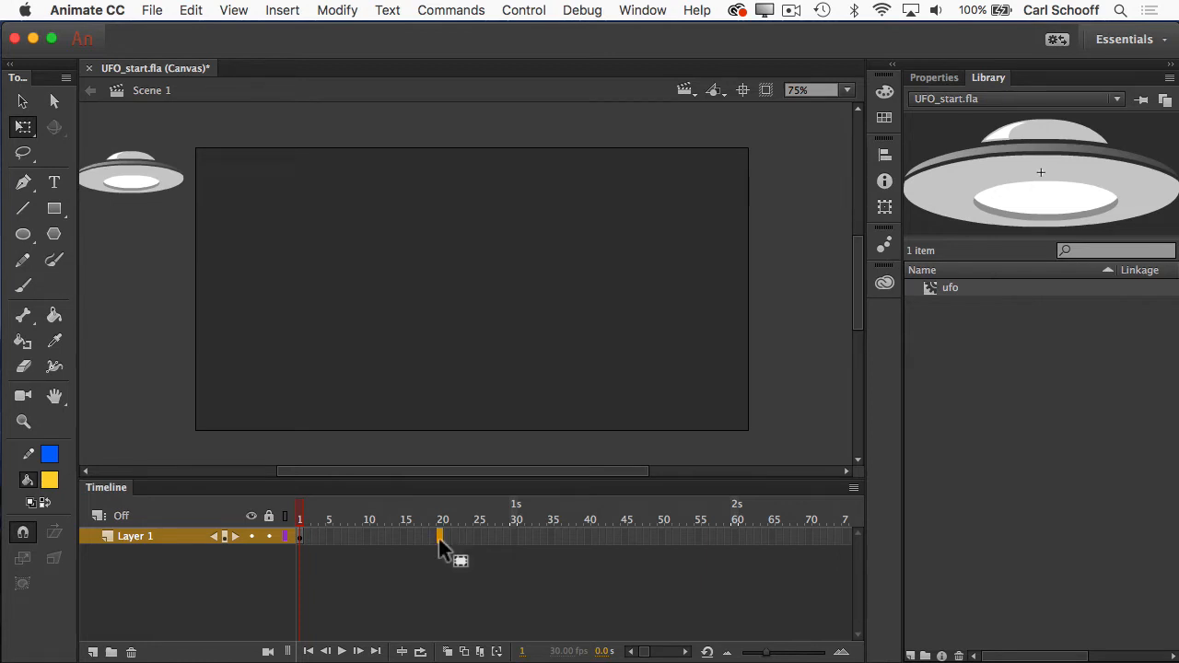
{"action": "left_click", "coordinate": [281, 10]}
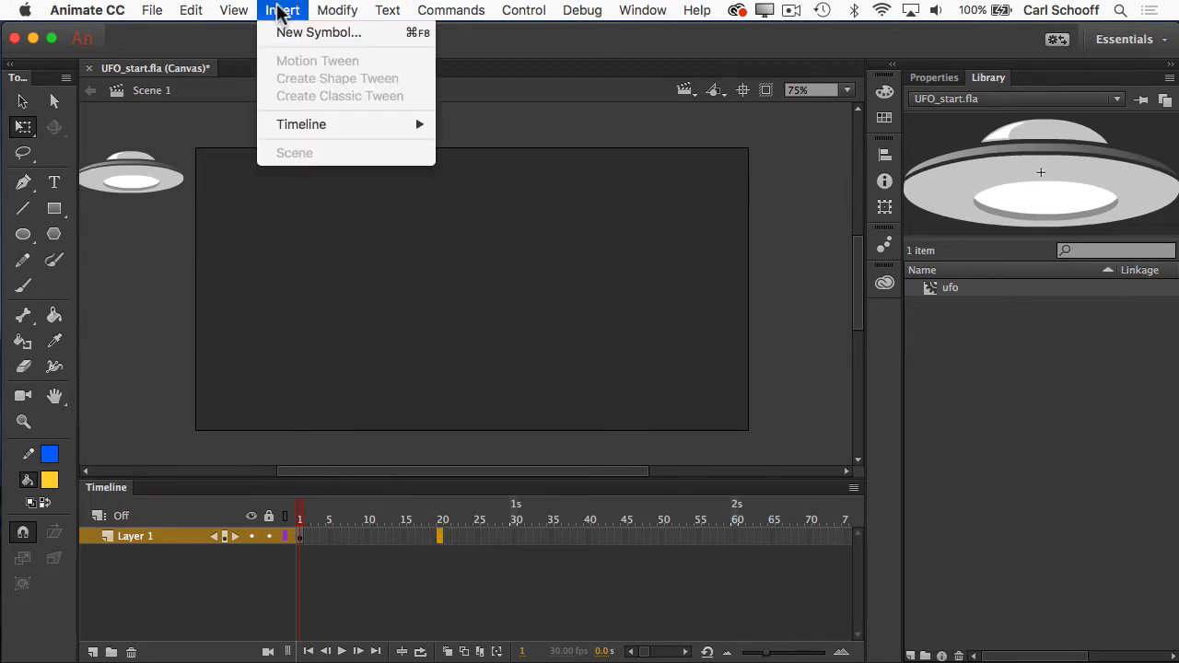
{"action": "mouse_move", "coordinate": [303, 123]}
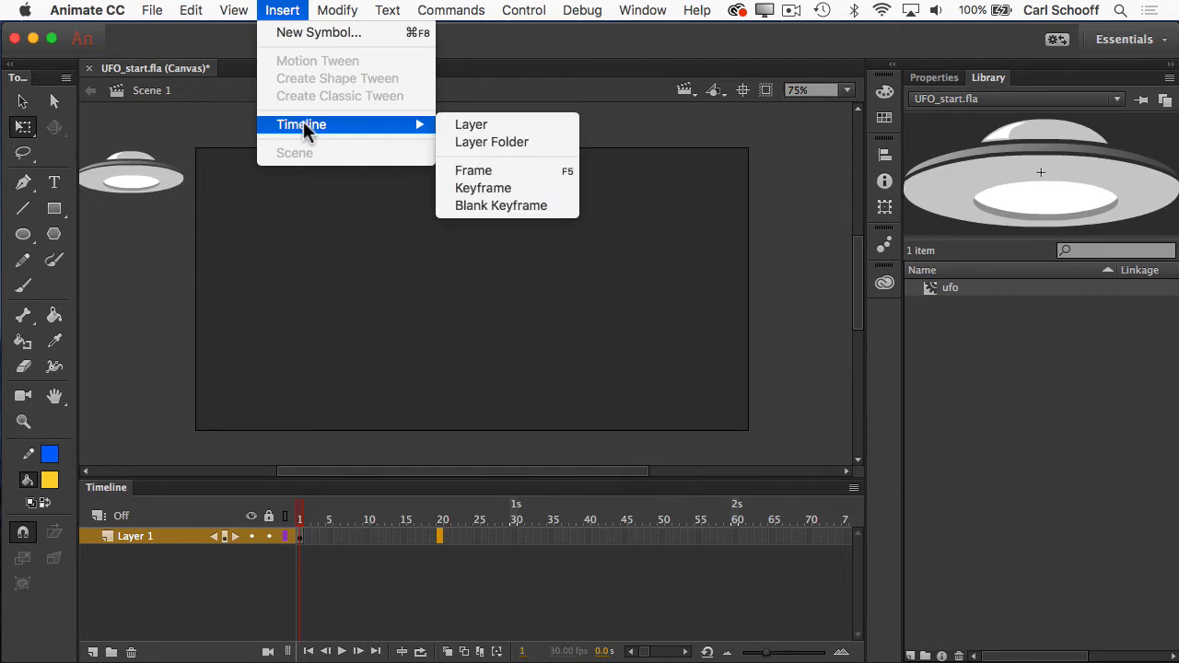
{"action": "left_click", "coordinate": [474, 187]}
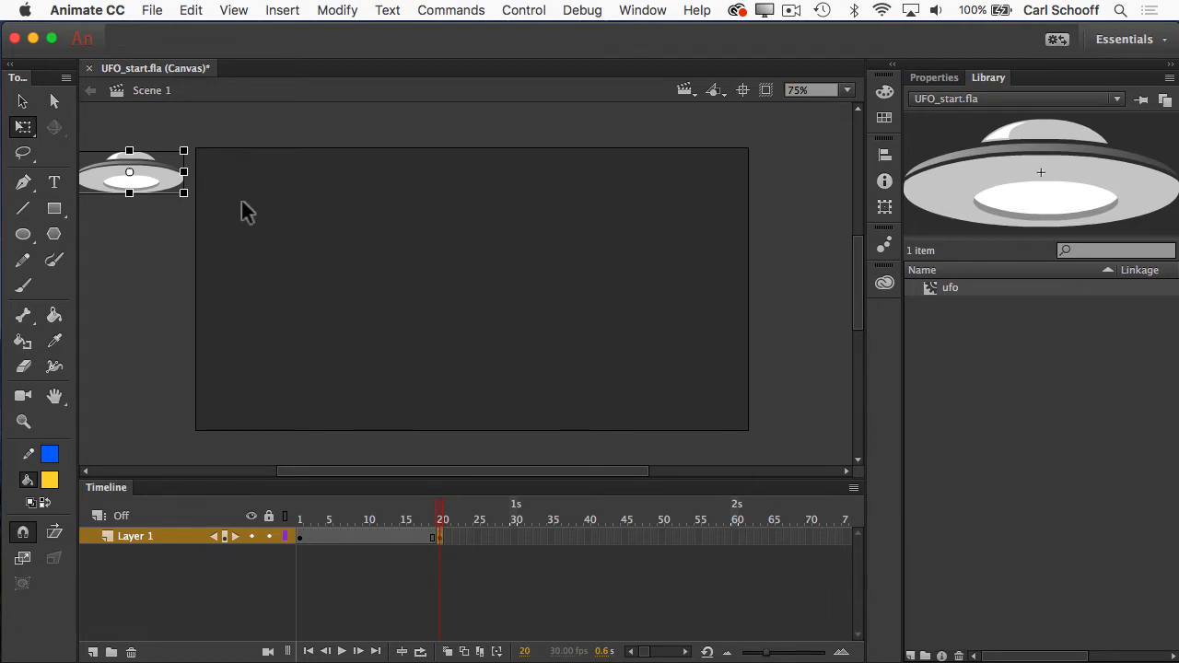
{"action": "left_click_drag", "start_coordinate": [157, 179], "coordinate": [489, 313]}
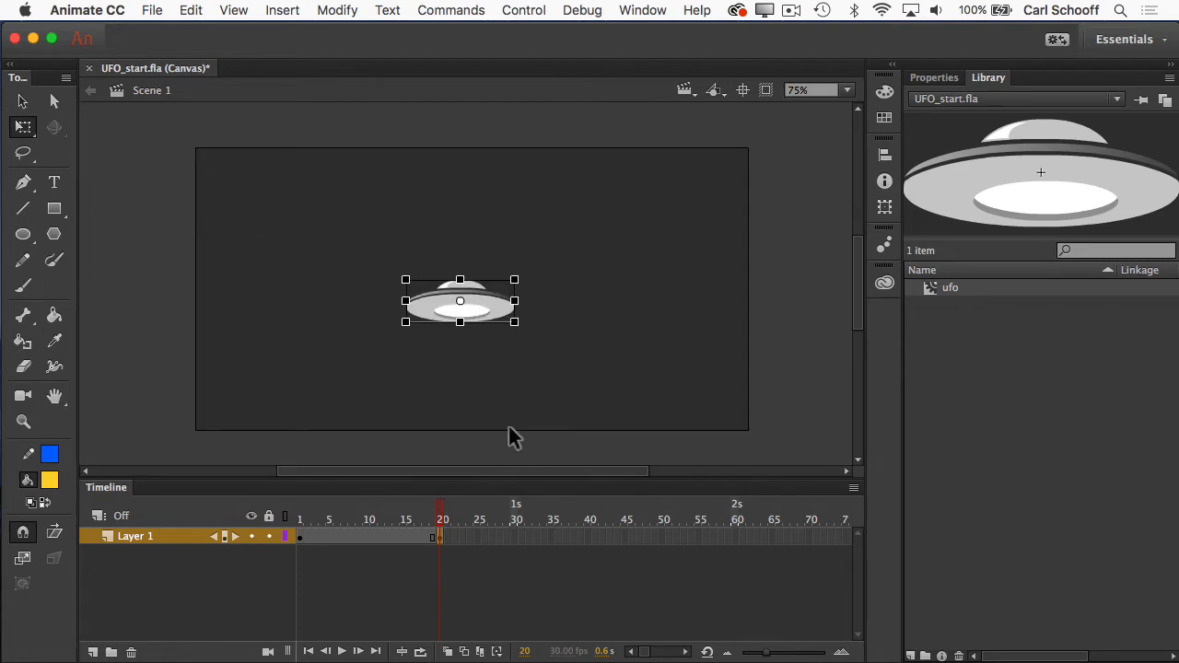
- Create a classic tween on Layer 1 from the frame 1 keyframe to frame 20 and scrub through it
{"action": "left_click", "coordinate": [441, 536]}
{"action": "left_click", "coordinate": [299, 508]}
{"action": "left_click_drag", "start_coordinate": [302, 517], "coordinate": [442, 513]}
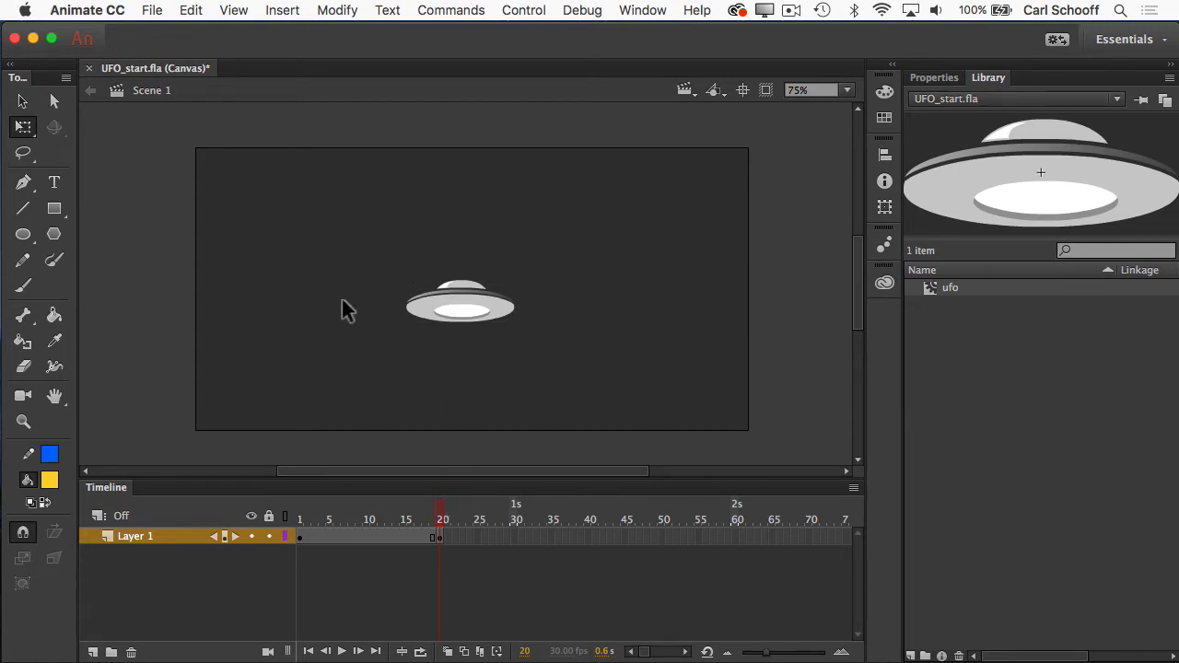
{"action": "left_click", "coordinate": [301, 539]}
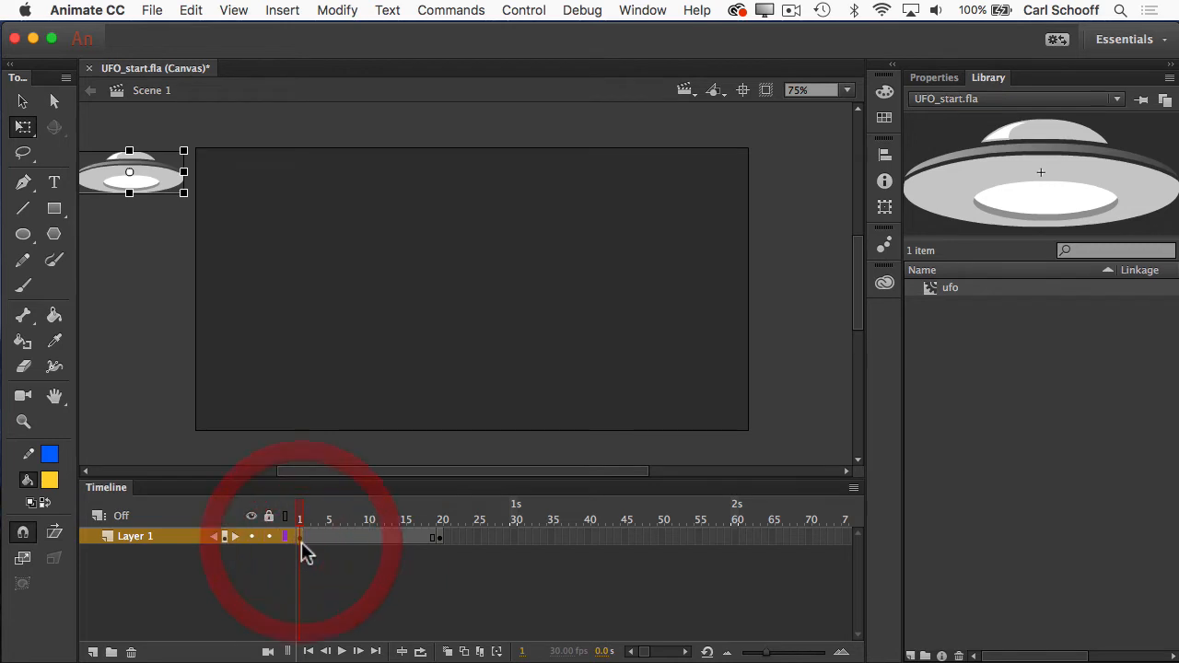
{"action": "left_click", "coordinate": [279, 10]}
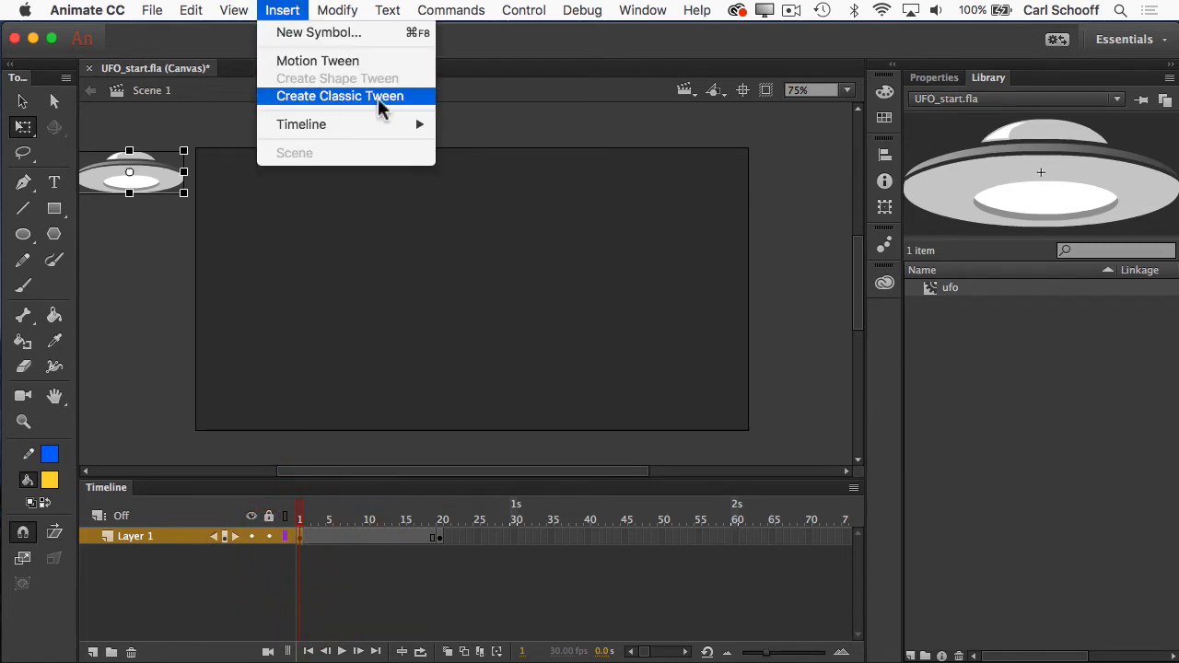
{"action": "left_click", "coordinate": [400, 97]}
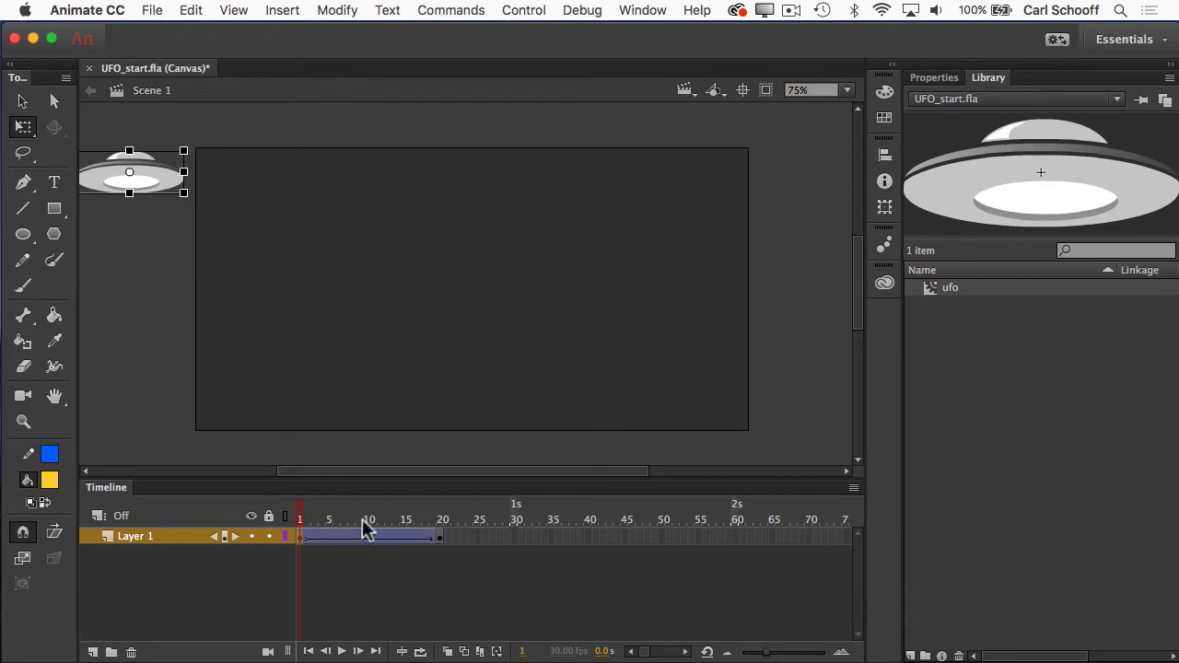
{"action": "mouse_move", "coordinate": [306, 516]}
{"action": "left_mouse_down"}
{"action": "mouse_move", "coordinate": [440, 521]}
{"action": "mouse_move", "coordinate": [294, 516]}
{"action": "left_mouse_up"}
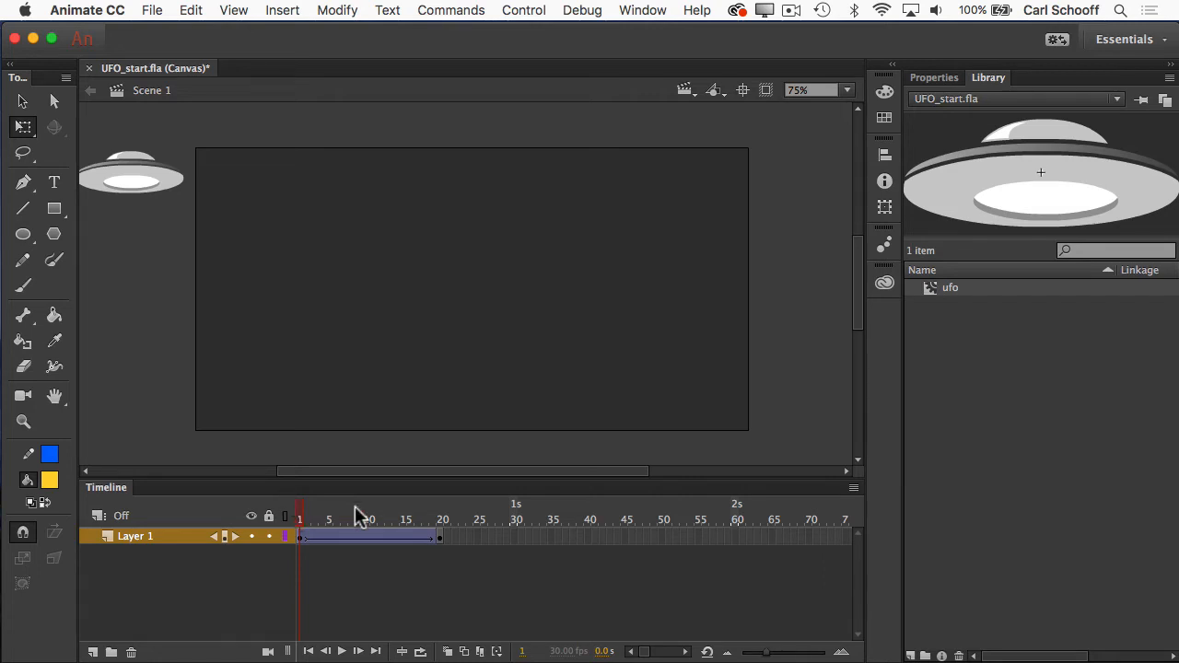
- Insert a keyframe at frame 40 of Layer 1 and move the UFO there outside the stage's upper-right edge
{"action": "left_click", "coordinate": [589, 537]}
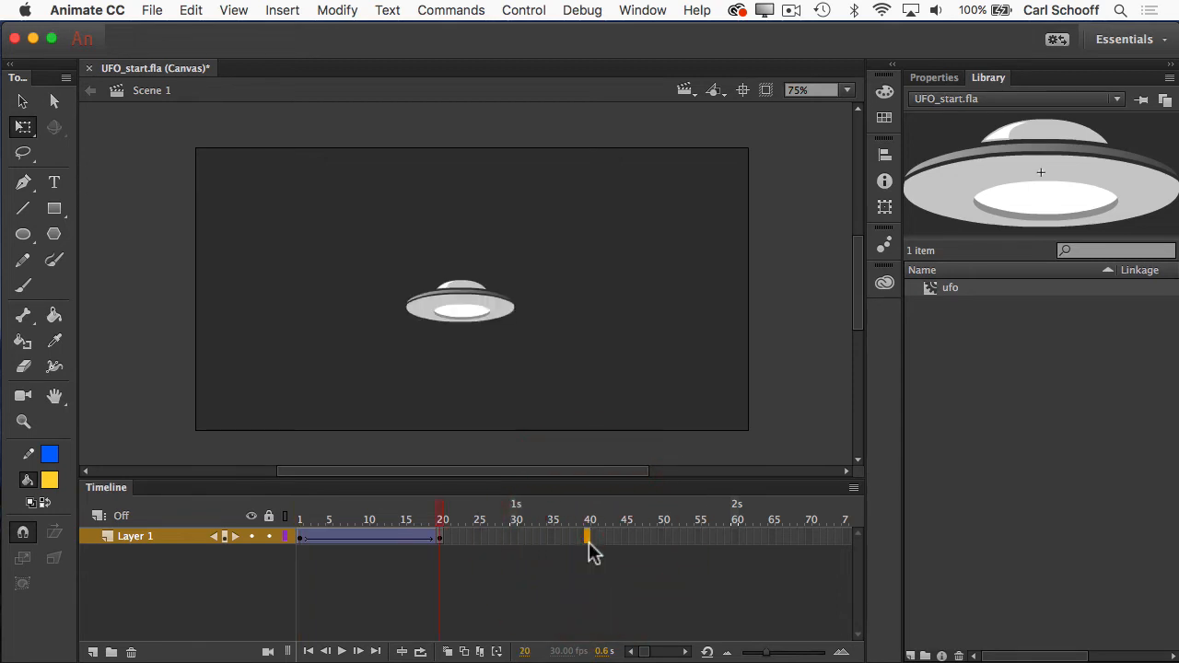
{"action": "left_click", "coordinate": [274, 12]}
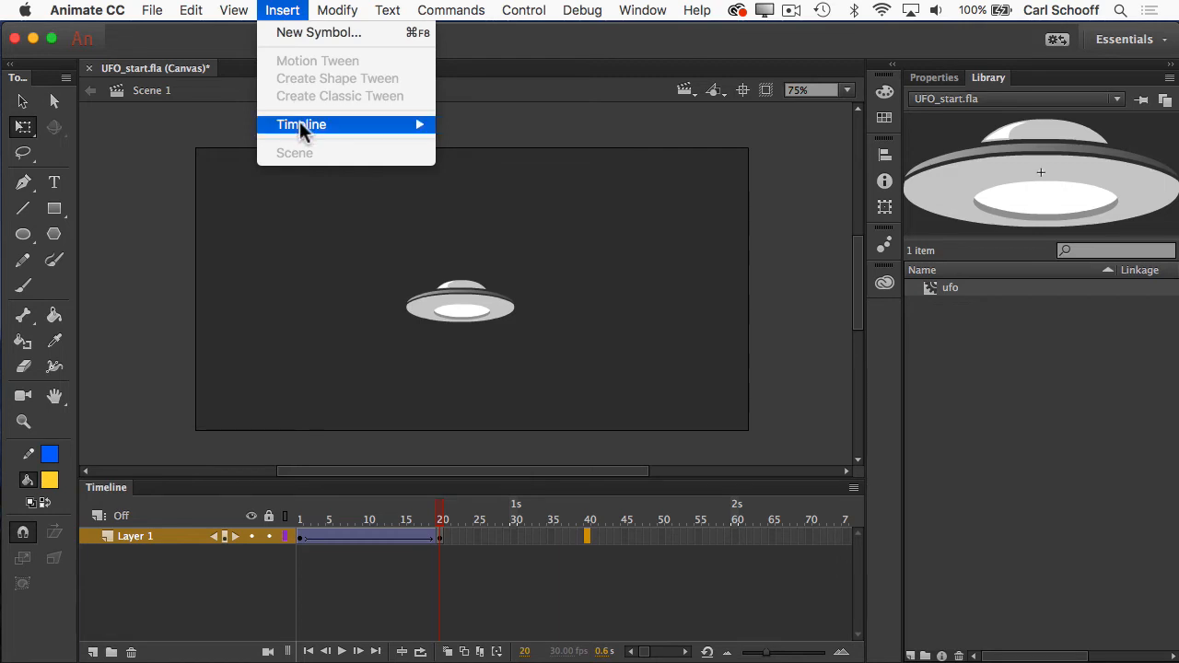
{"action": "mouse_move", "coordinate": [302, 129]}
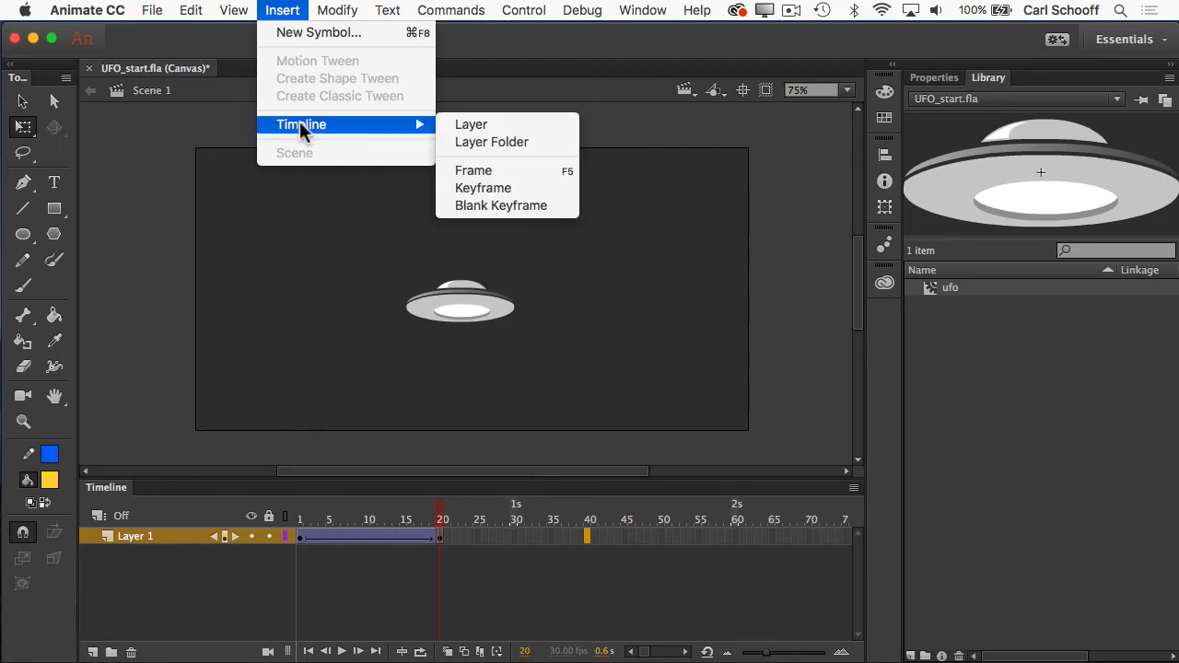
{"action": "left_click", "coordinate": [482, 187]}
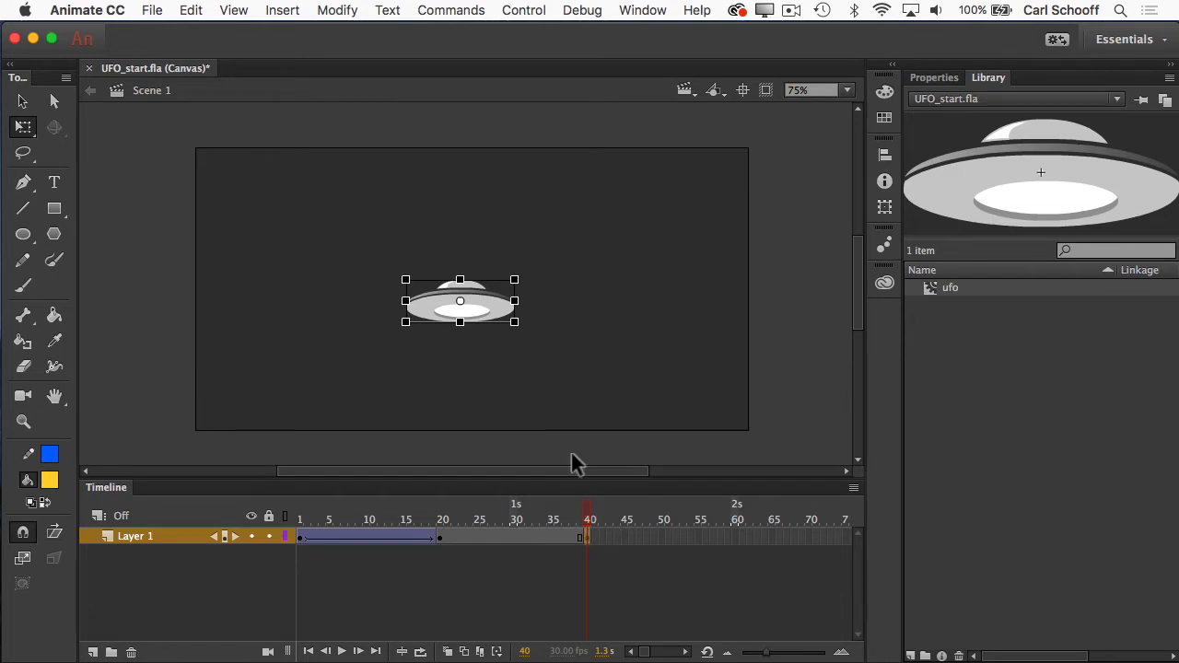
{"action": "left_click_drag", "start_coordinate": [452, 311], "coordinate": [793, 185]}
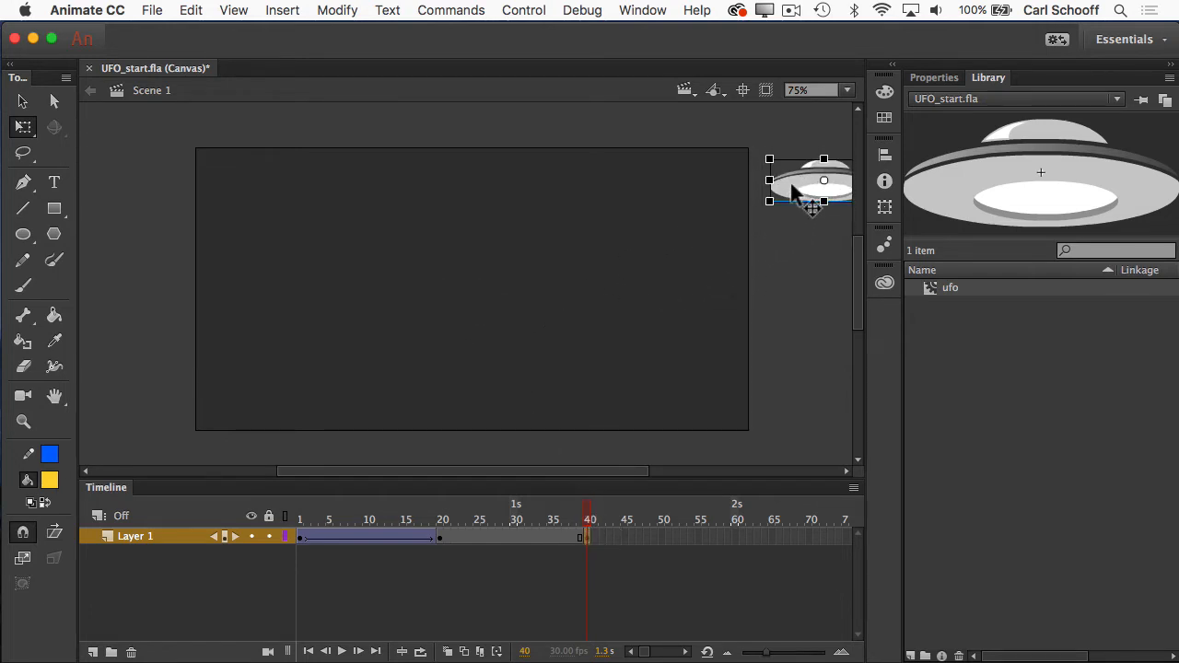
- Create a classic tween from the frame 20 keyframe to frame 40 and scrub through the motion
{"action": "left_click", "coordinate": [439, 538]}
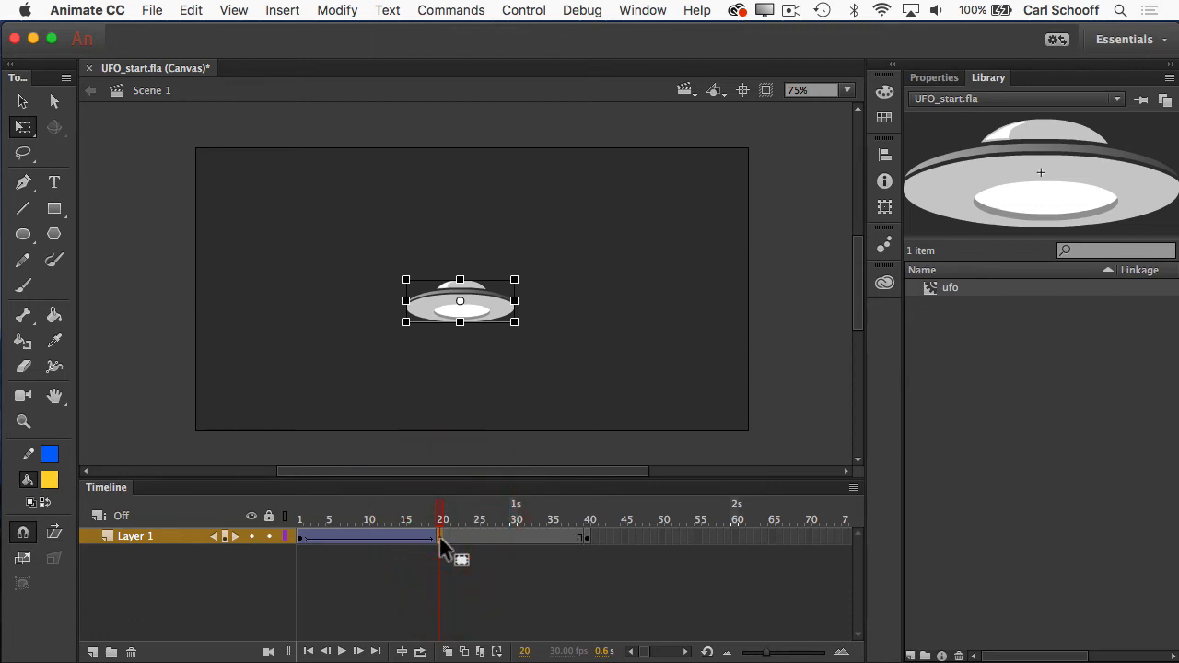
{"action": "left_click", "coordinate": [278, 11]}
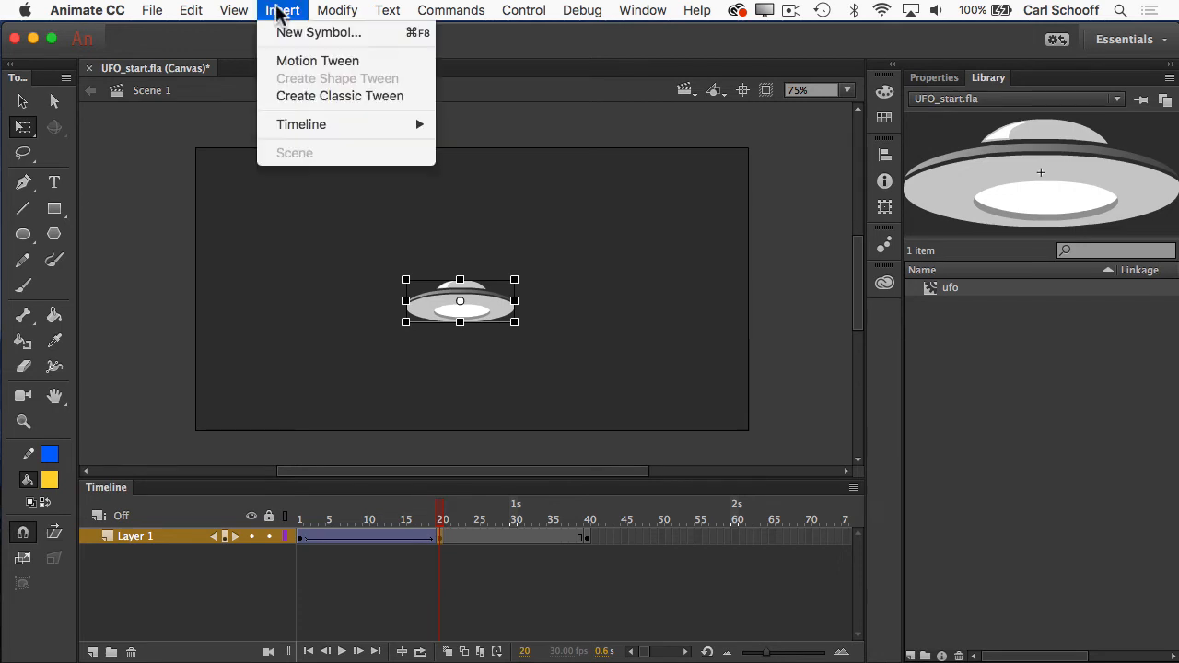
{"action": "left_click", "coordinate": [311, 98]}
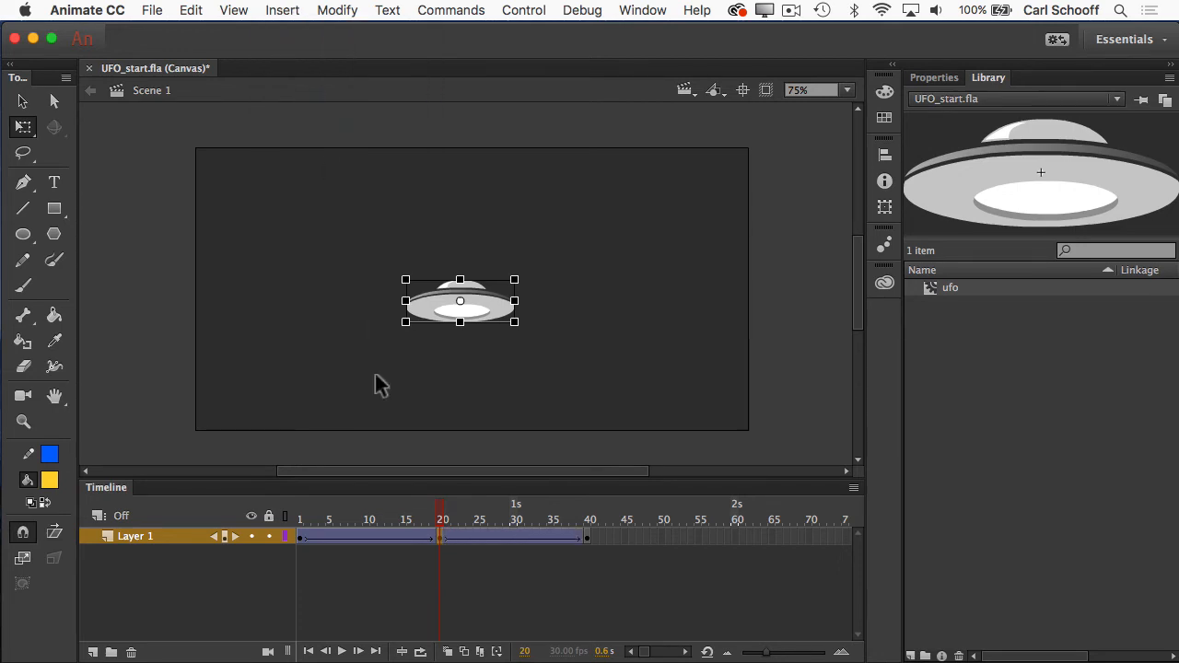
{"action": "left_click_drag", "start_coordinate": [442, 513], "coordinate": [589, 504]}
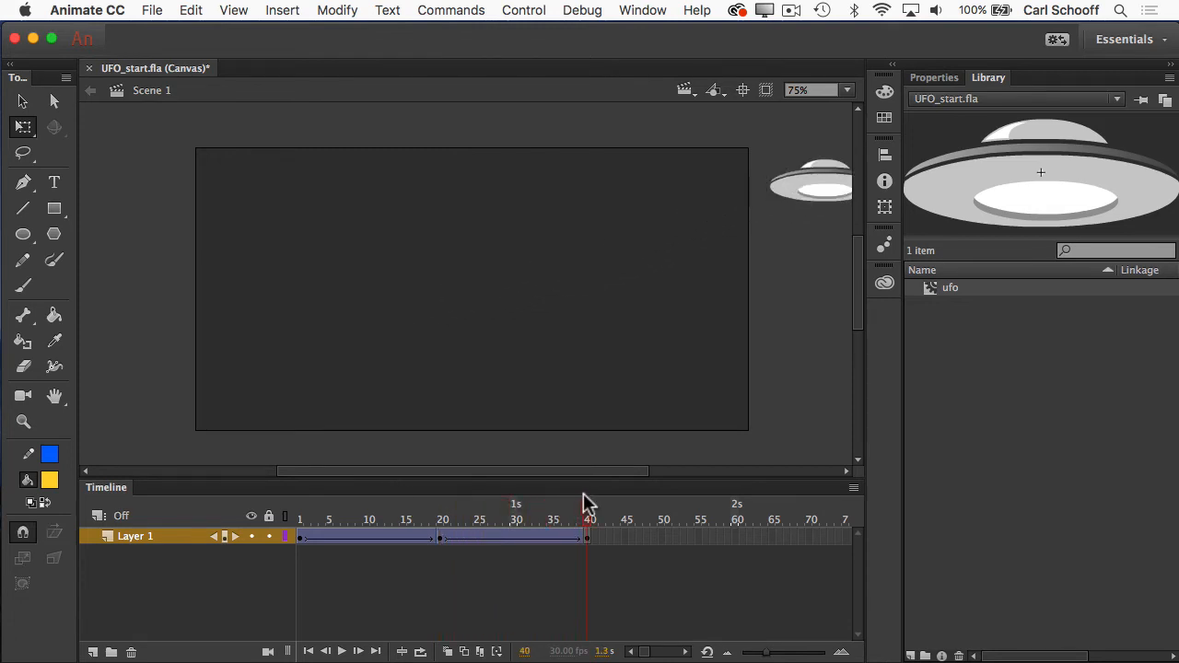
- At frame 20, enlarge the UFO proportionally to about twice its size and tilt it clockwise with Free Transform
{"action": "left_click", "coordinate": [441, 514]}
{"action": "mouse_move", "coordinate": [441, 514]}
{"action": "left_mouse_down"}
{"action": "mouse_move", "coordinate": [513, 507]}
{"action": "mouse_move", "coordinate": [444, 516]}
{"action": "left_mouse_up"}
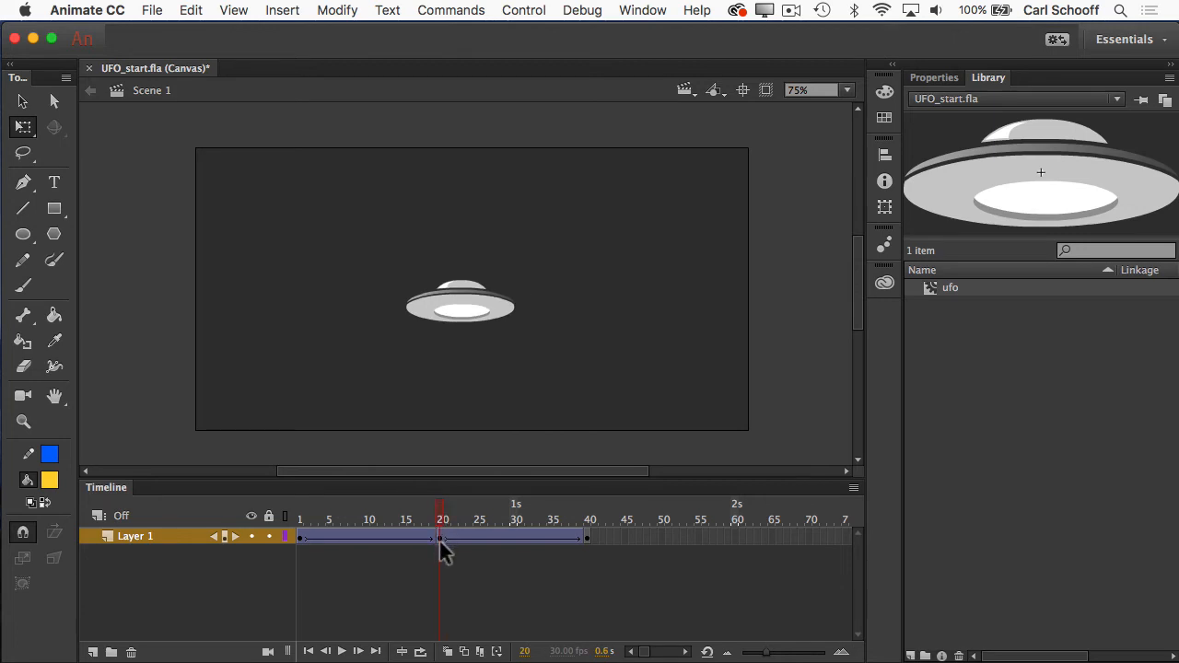
{"action": "left_click", "coordinate": [463, 308]}
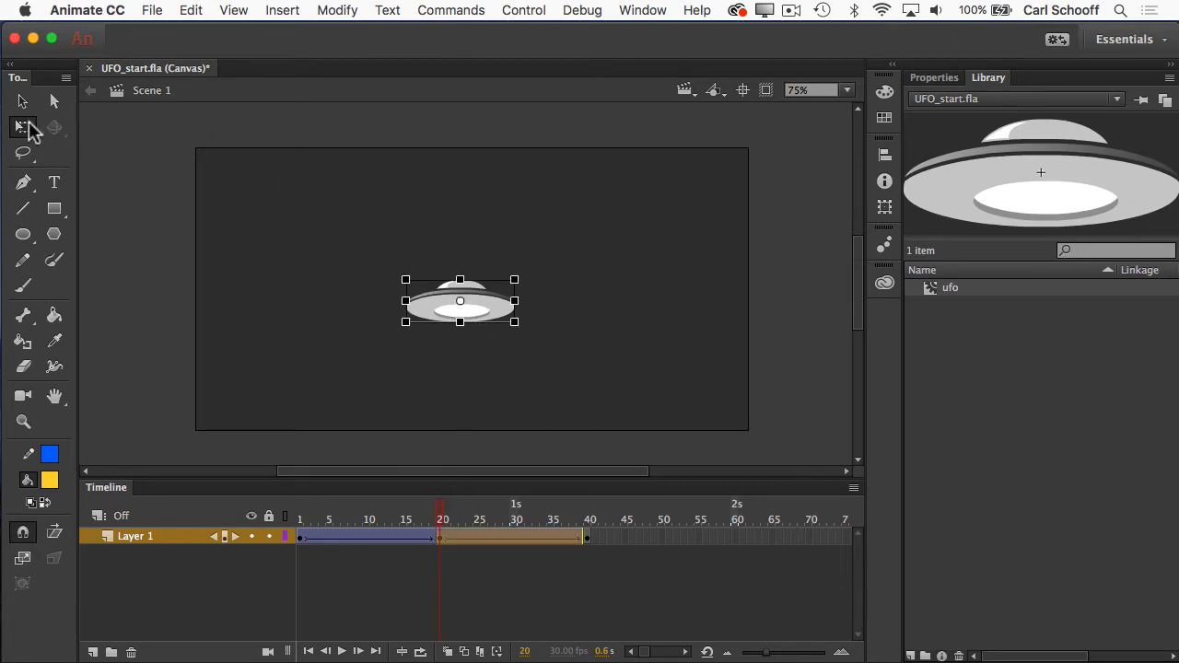
{"action": "left_click", "coordinate": [25, 125]}
{"action": "left_click_drag", "start_coordinate": [516, 277], "coordinate": [584, 251]}
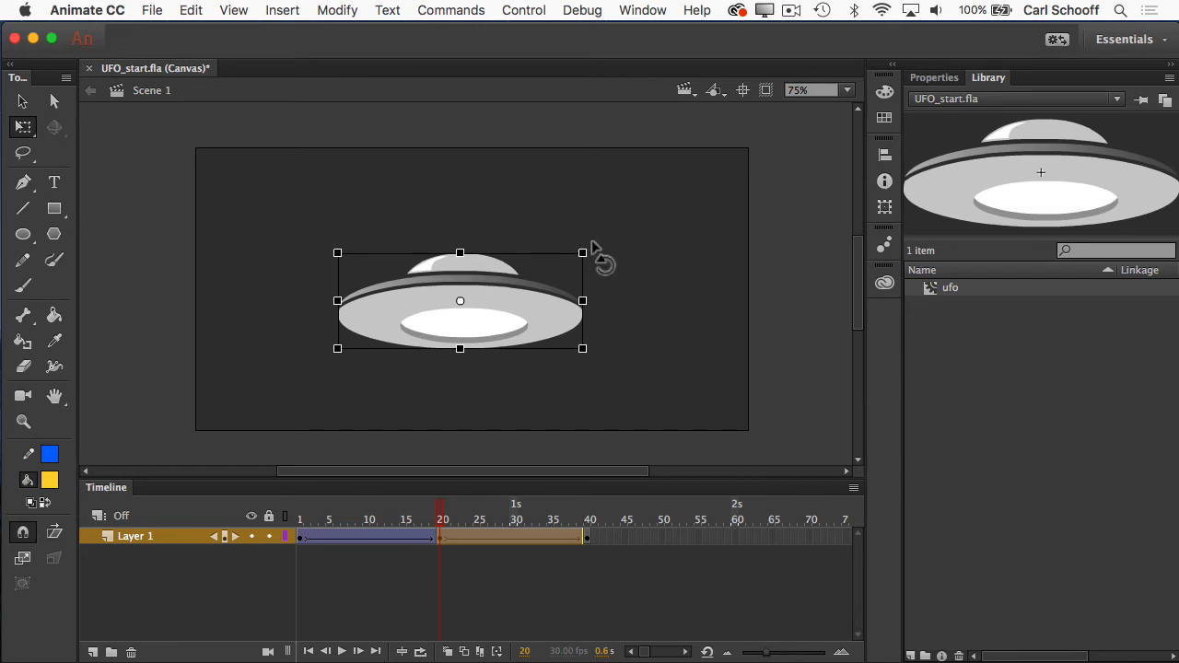
{"action": "left_click_drag", "start_coordinate": [592, 245], "coordinate": [594, 317]}
{"action": "left_click", "coordinate": [575, 571]}
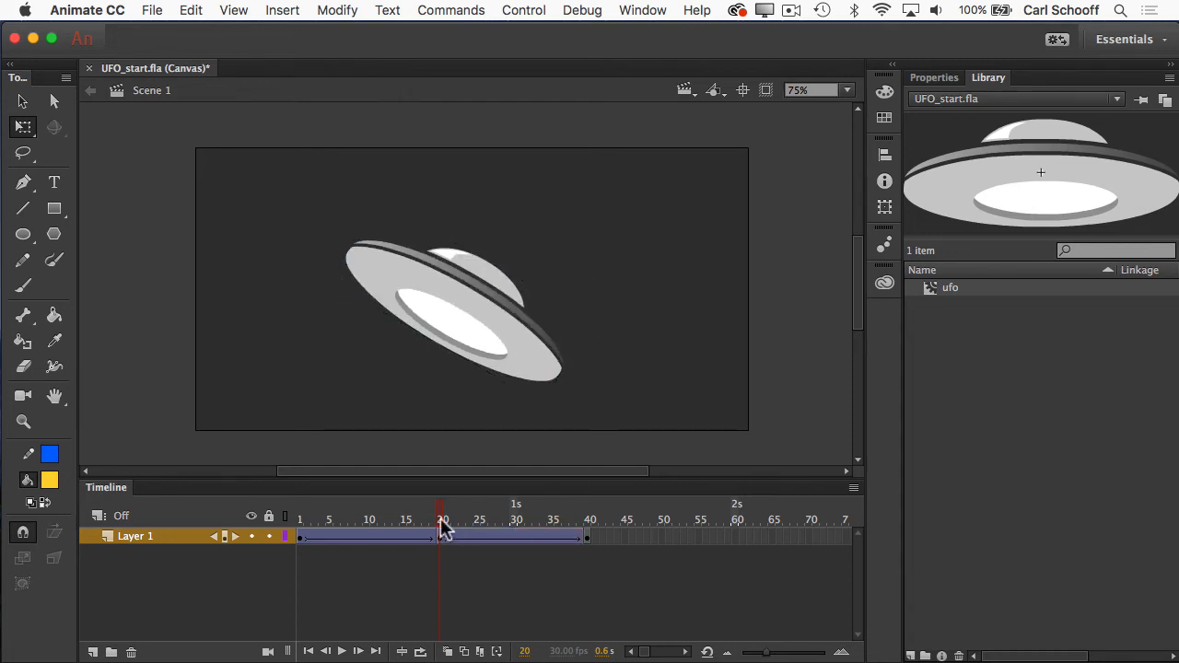
- Rewind to frame 1, play the UFO animation through, and replay it
{"action": "left_click_drag", "start_coordinate": [440, 519], "coordinate": [288, 517]}
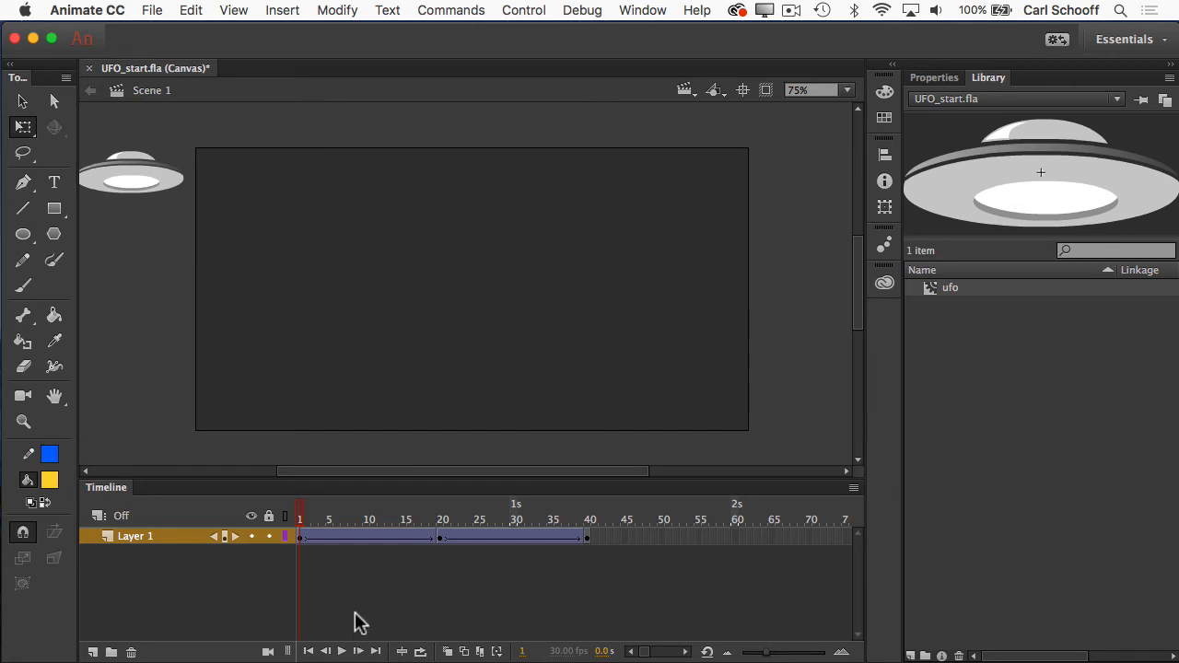
{"action": "left_click", "coordinate": [341, 651]}
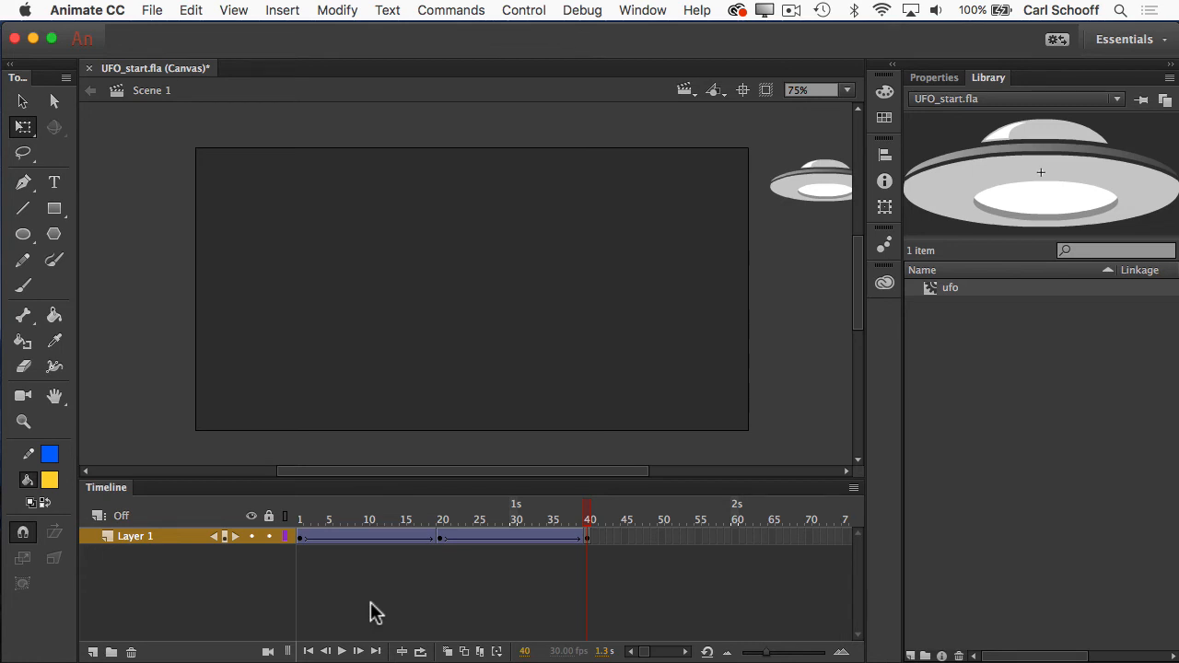
{"action": "key", "text": "Return"}
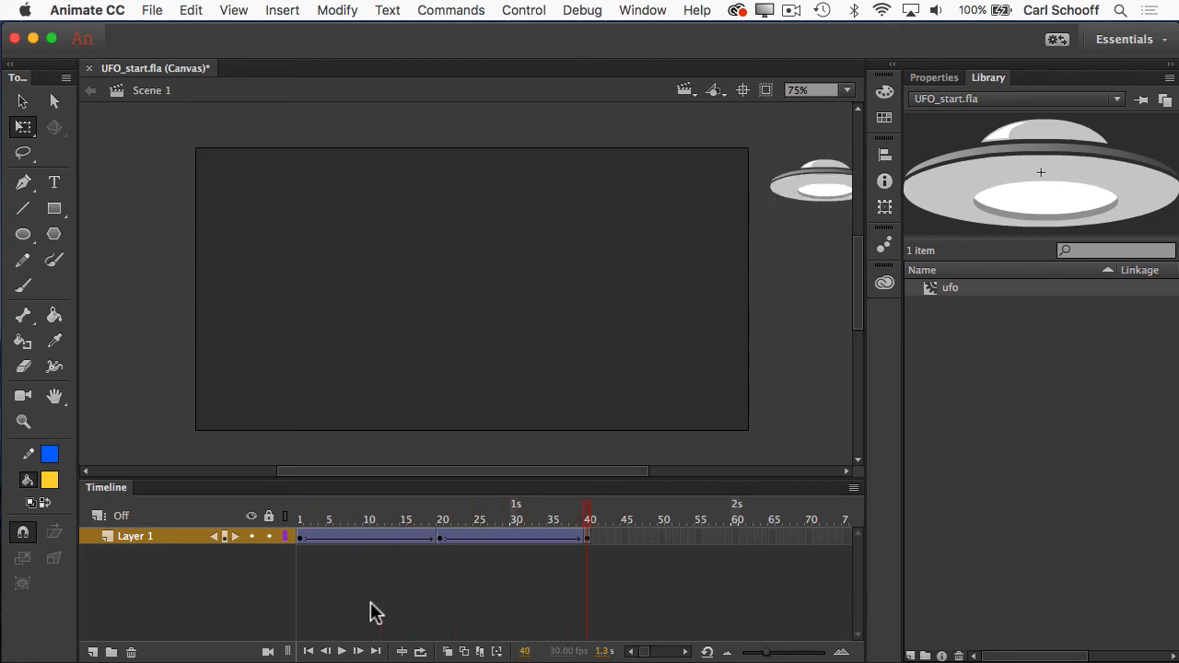